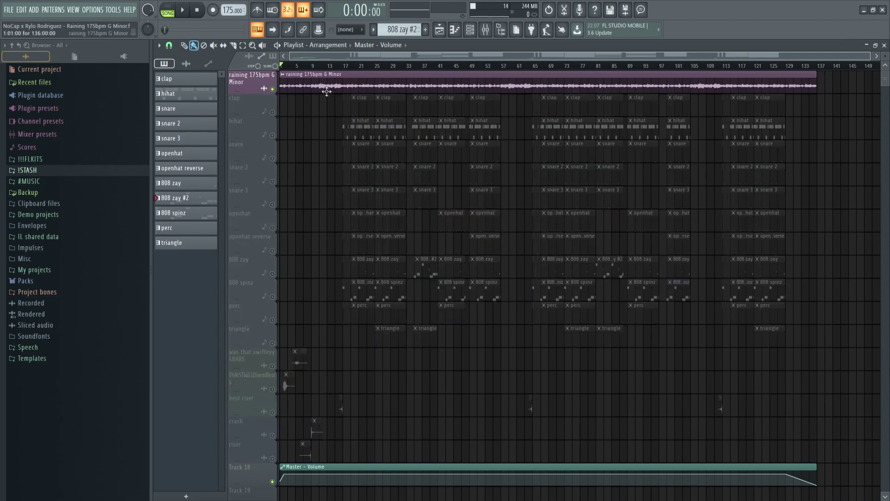
# Scrub through the 'Raining 175bpm G Minor' playlist, then show the Channel rack's 17 channels
pyautogui.moveTo(358, 88); pyautogui.dragTo(282, 75)
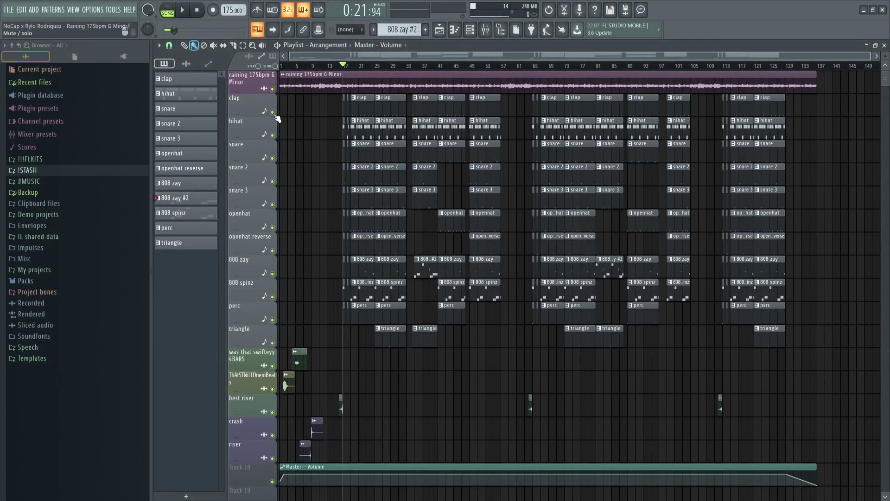
pyautogui.press('F6')
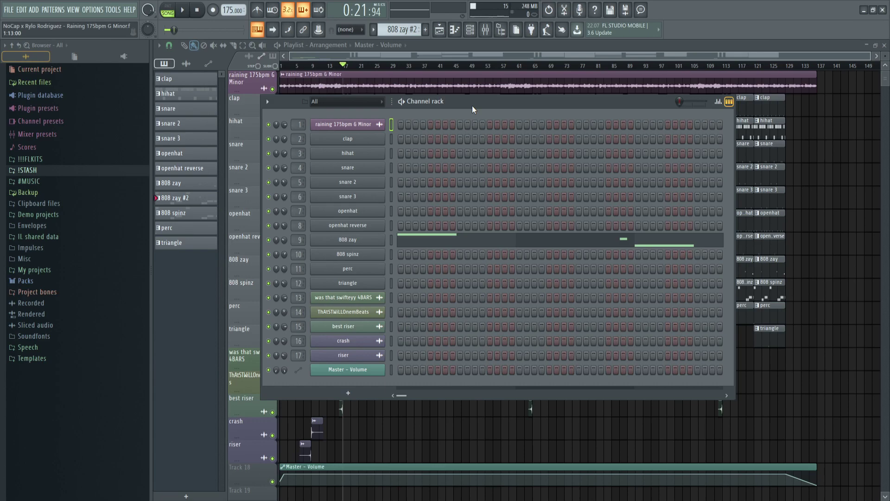
# Inspect the clap and hihat Sampler settings while the song plays, then close them
pyautogui.click(348, 138)
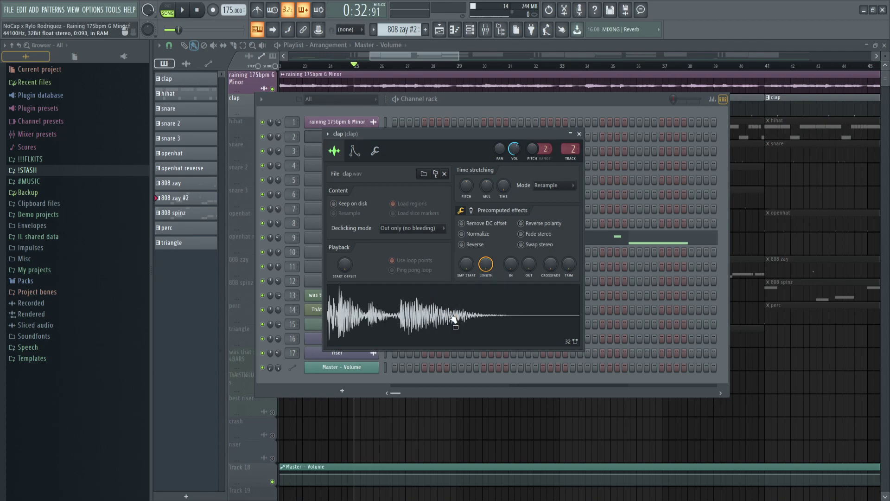
pyautogui.press('Escape')
pyautogui.press('Escape')
pyautogui.press('space')
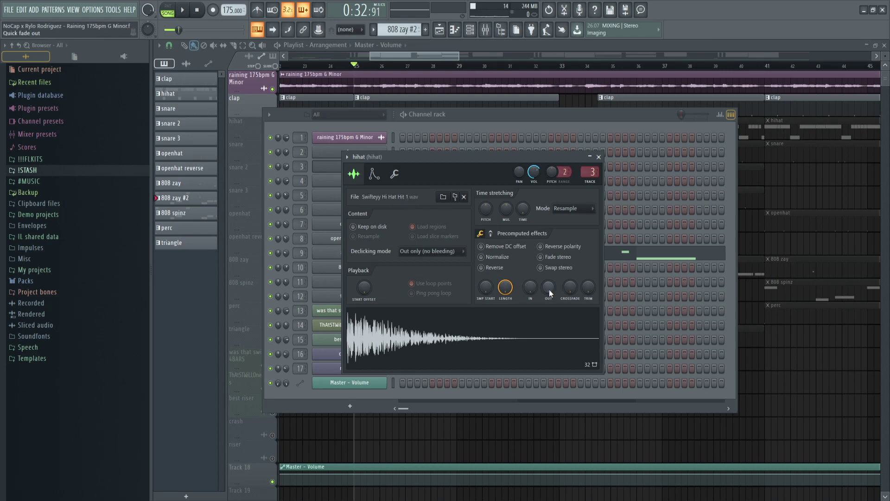
pyautogui.click(598, 156)
# Review the hihat insert's Fruity Delay 2 time setting and its Looperator effect choices
pyautogui.press('F9')
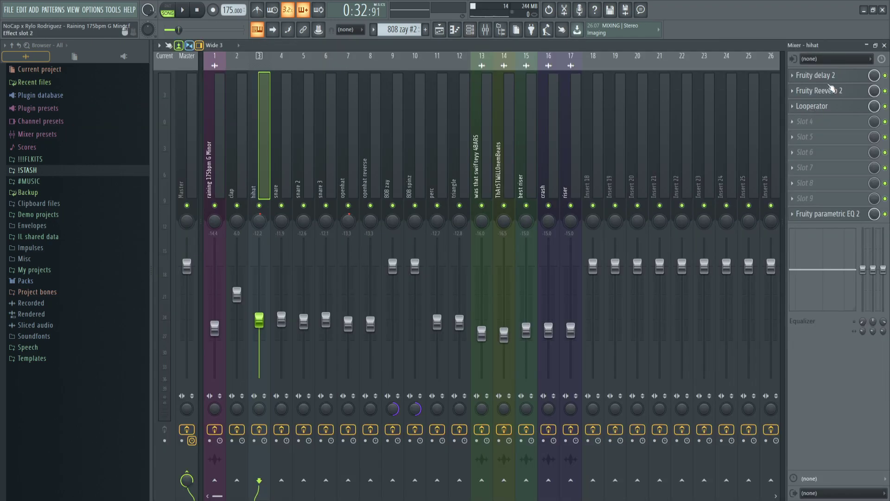
pyautogui.click(834, 81)
pyautogui.moveTo(410, 164); pyautogui.dragTo(430, 170)
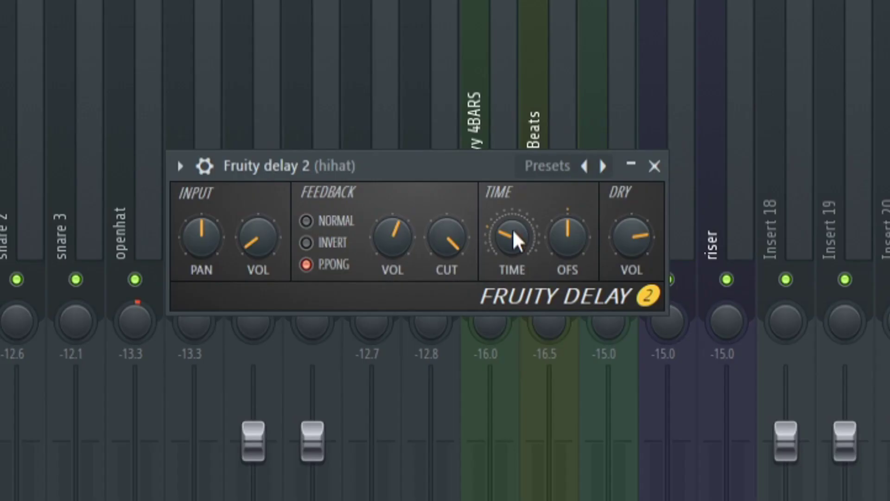
pyautogui.moveTo(476, 190); pyautogui.dragTo(479, 191)
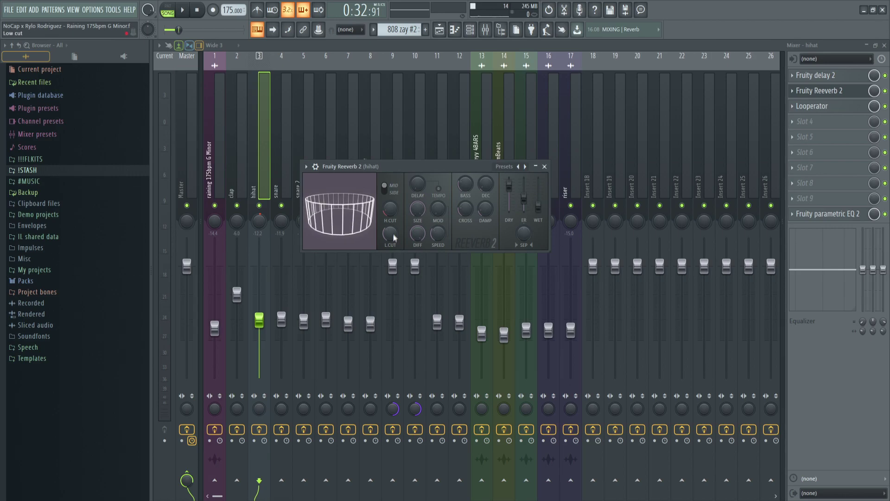
pyautogui.click(812, 106)
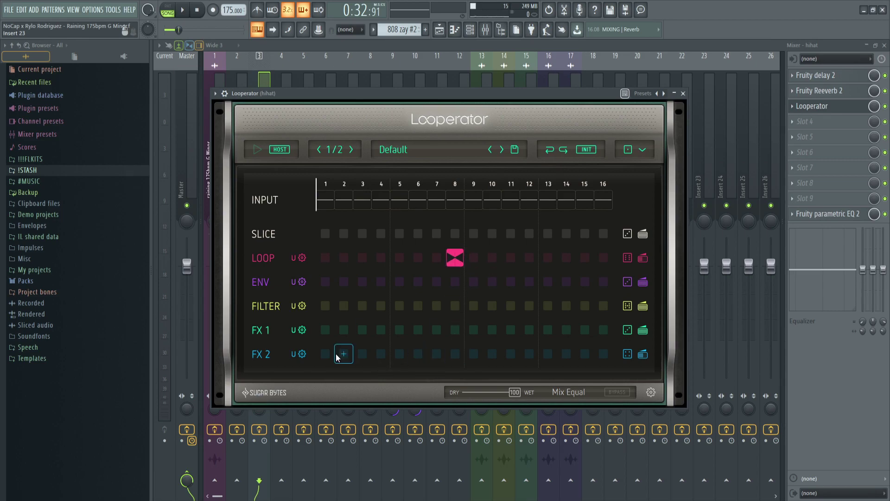
pyautogui.click(474, 354)
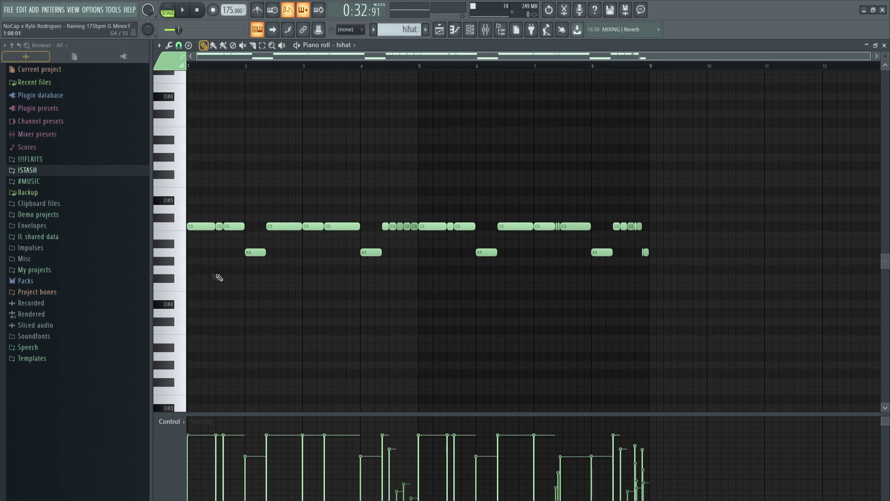
# Zoom to bar 7, select the C5 note near bar 7.5, and keep snap at 1/6 beat
pyautogui.scroll(3, 594, 294)
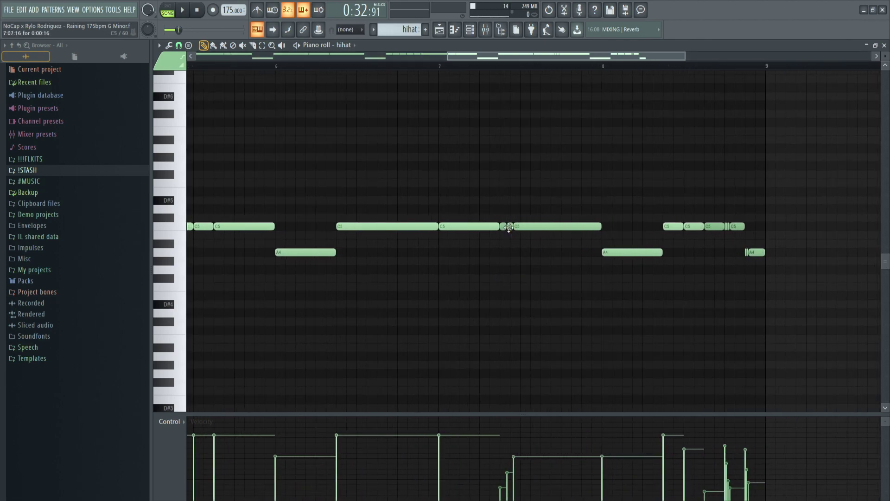
pyautogui.click(580, 226)
pyautogui.scroll(5, 744, 273)
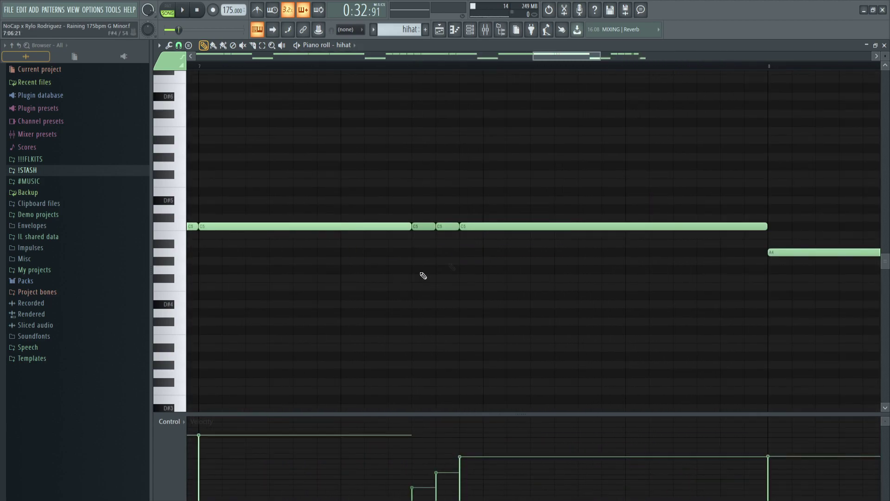
pyautogui.click(178, 46)
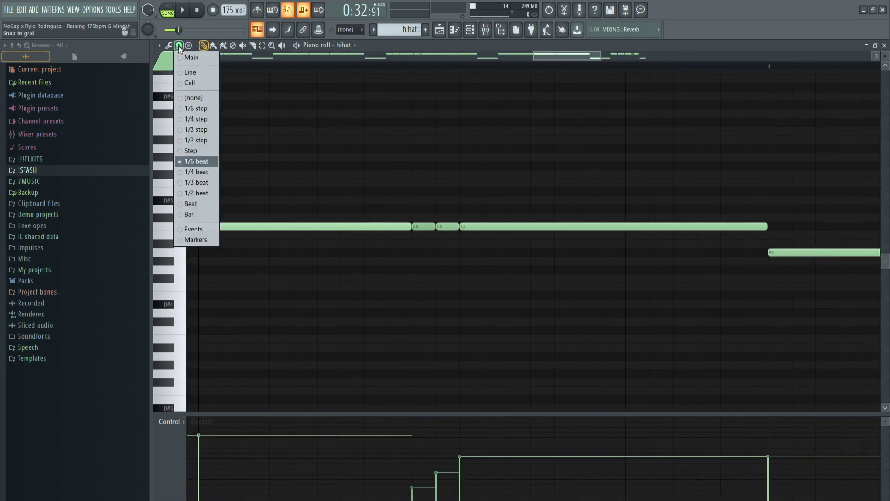
pyautogui.click(202, 160)
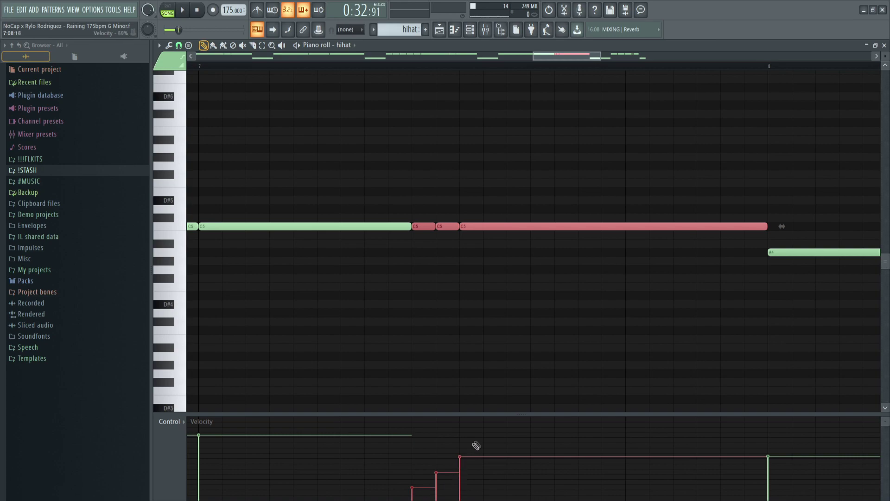
# Adjust the final hi-hat notes near bar 8, clear the selection, and play the pattern
pyautogui.scroll(-3, 473, 298)
pyautogui.scroll(3, 505, 278)
pyautogui.moveTo(584, 290); pyautogui.dragTo(505, 189)
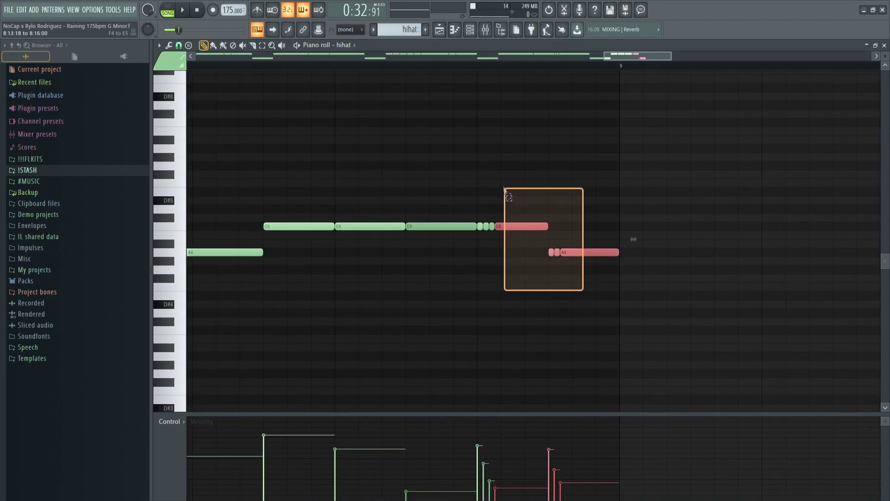
pyautogui.scroll(2, 505, 190)
pyautogui.click(179, 46)
pyautogui.click(194, 111)
pyautogui.moveTo(652, 317); pyautogui.dragTo(393, 143)
pyautogui.scroll(-2, 590, 310)
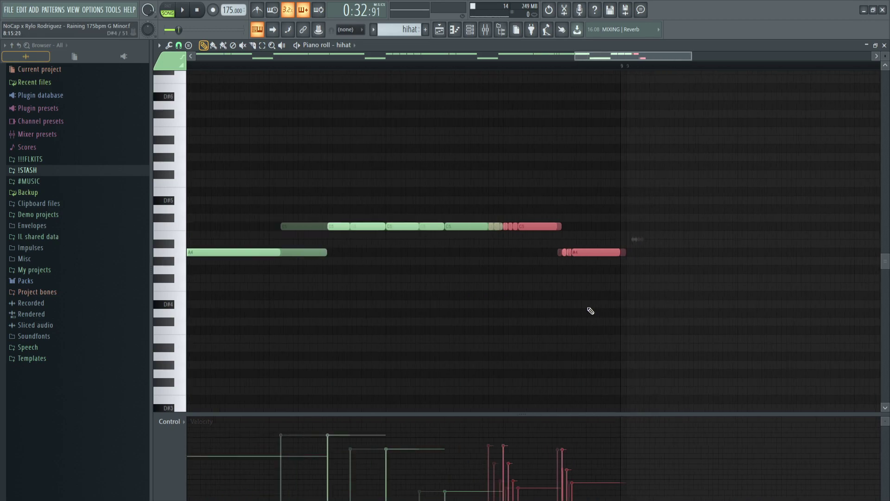
pyautogui.click(391, 119)
pyautogui.press('space')
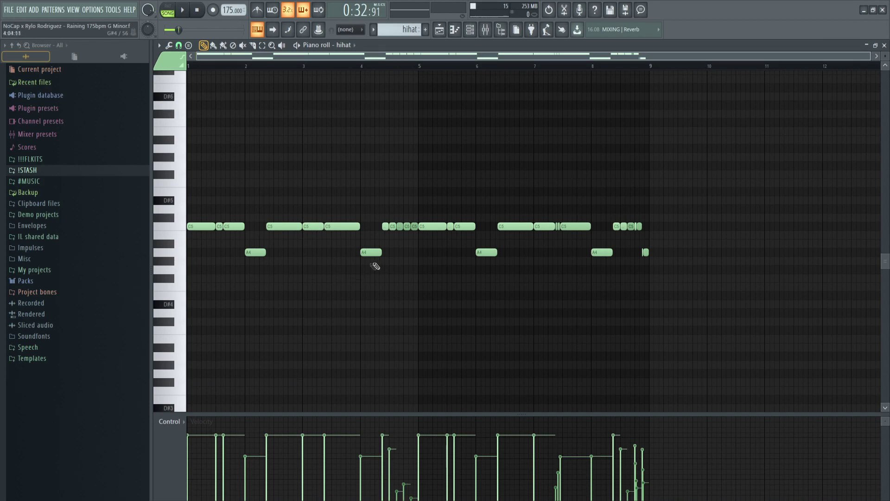
# Select a group of four C5 hi-hat notes, then a pair of C5 notes
pyautogui.scroll(3, 375, 266)
pyautogui.moveTo(409, 244); pyautogui.dragTo(444, 258)
pyautogui.scroll(1, 545, 242)
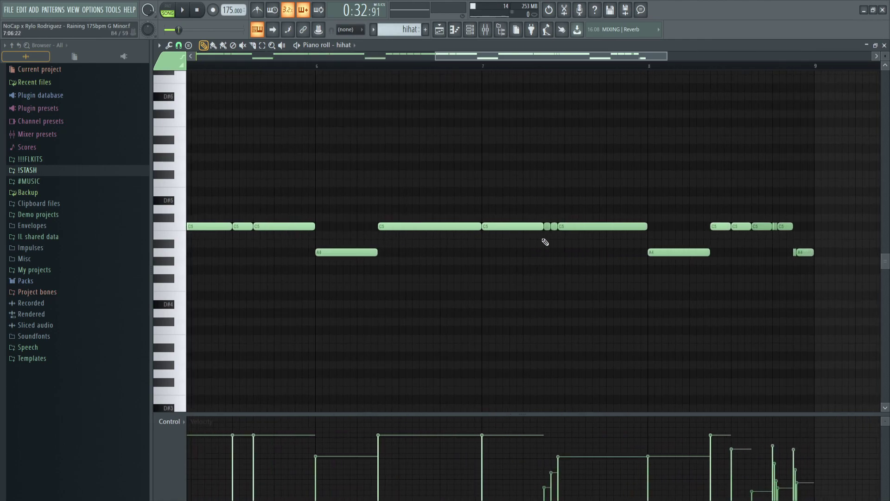
pyautogui.moveTo(545, 242); pyautogui.dragTo(569, 206)
pyautogui.scroll(-3, 188, 286)
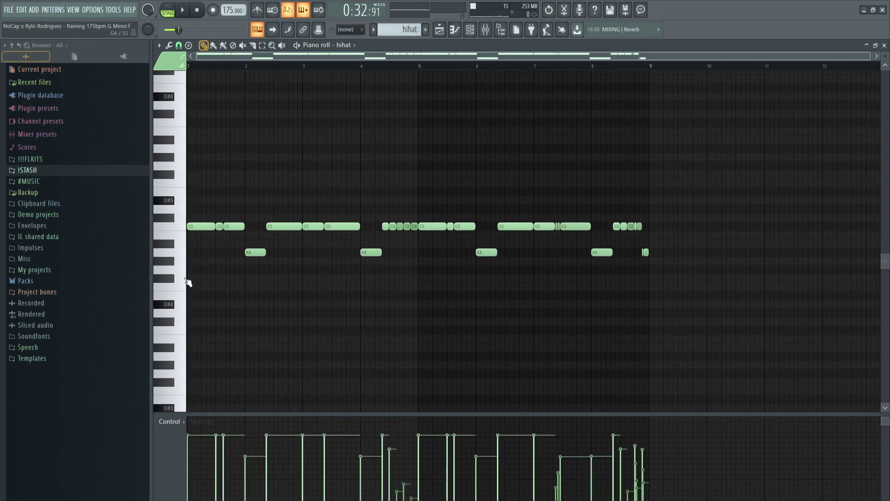
# Zoom through the hi-hat roll, then return to the Playlist arrangement
pyautogui.scroll(3, 188, 283)
pyautogui.scroll(-2, 186, 273)
pyautogui.scroll(-1, 246, 307)
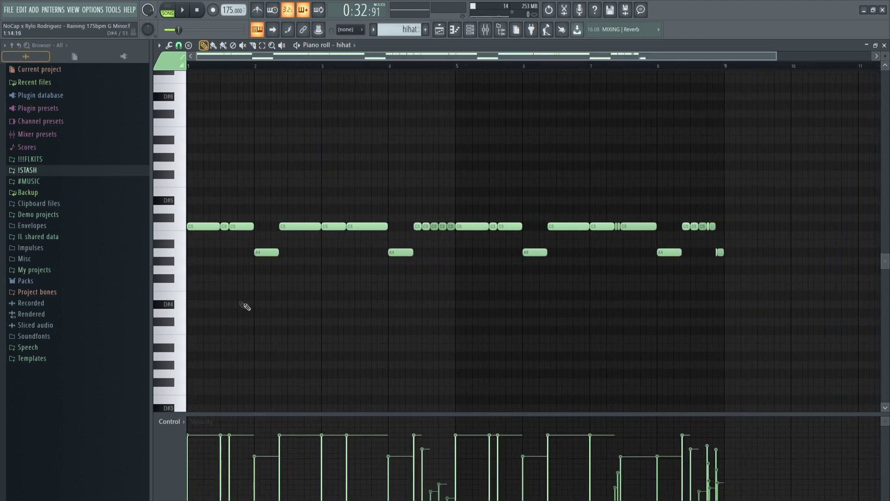
pyautogui.scroll(2, 194, 296)
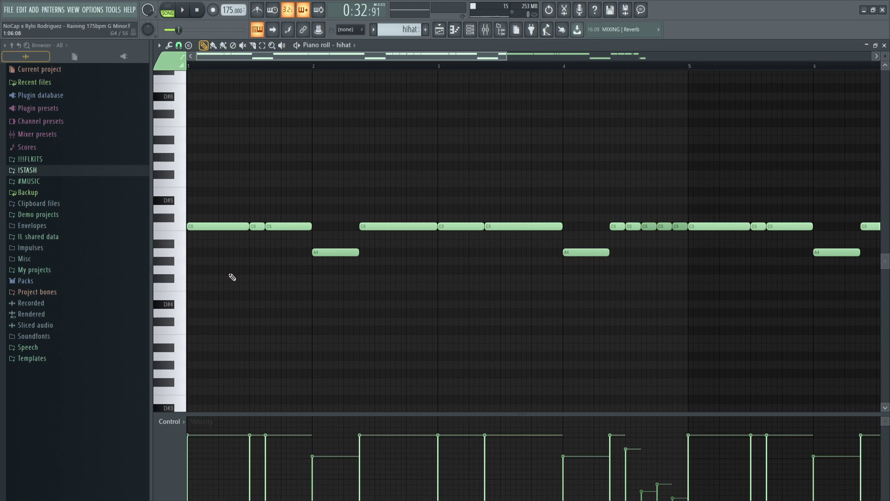
pyautogui.scroll(1, 303, 146)
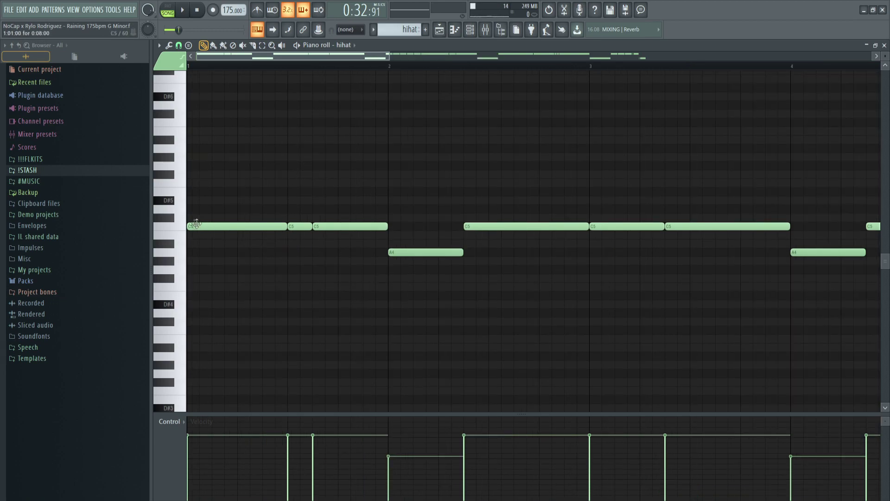
pyautogui.scroll(-2, 413, 294)
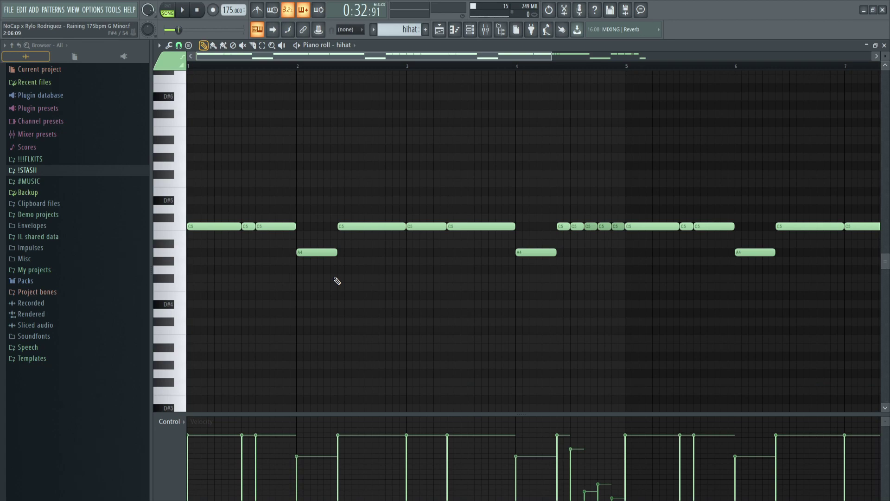
pyautogui.scroll(-2, 269, 291)
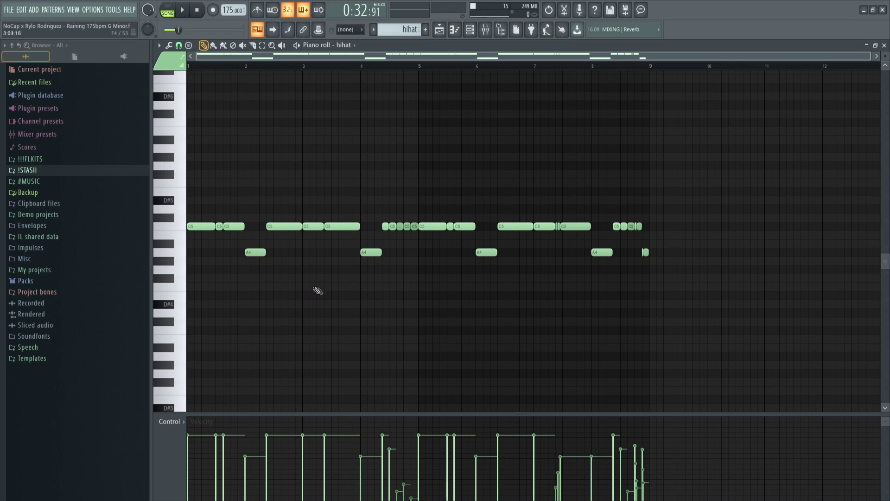
pyautogui.press('F5')
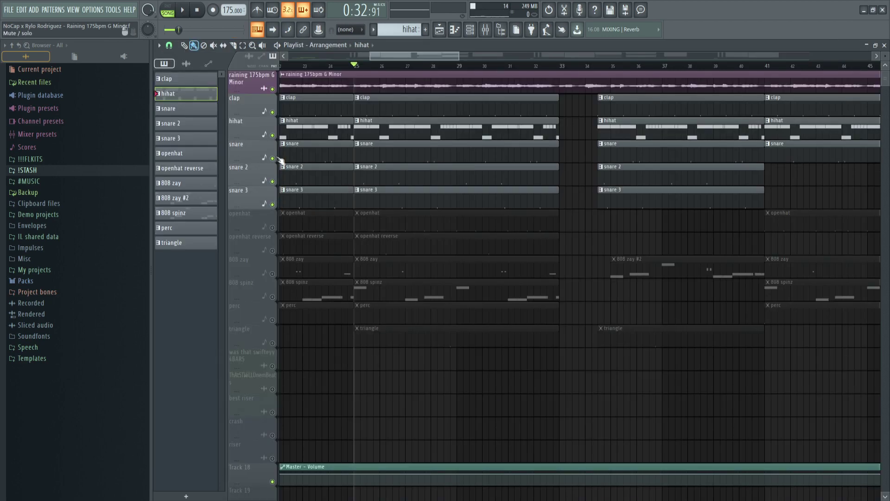
# Show the snare pattern in the piano roll, deselect its notes, play the six hits, and reopen the Channel rack
pyautogui.scroll(3, 390, 166)
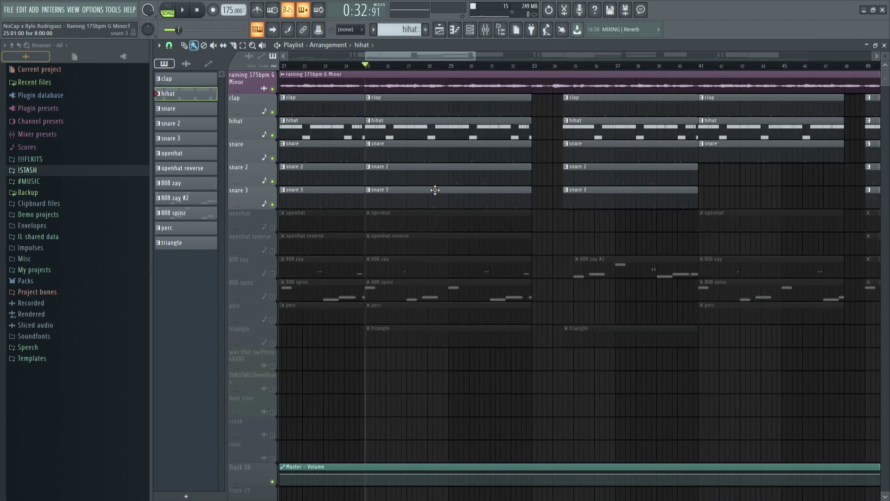
pyautogui.click(471, 30)
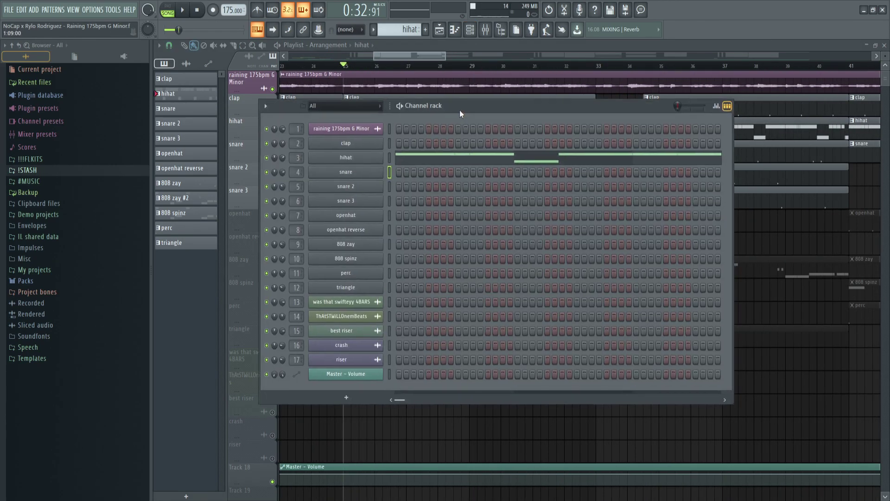
pyautogui.rightClick(355, 175)
pyautogui.click(369, 182)
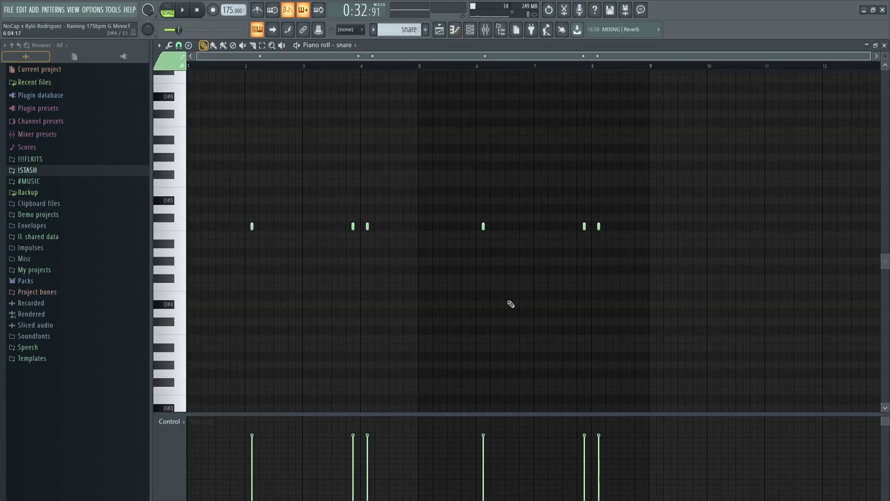
pyautogui.hotkey('ctrl', 'd')
pyautogui.press('space')
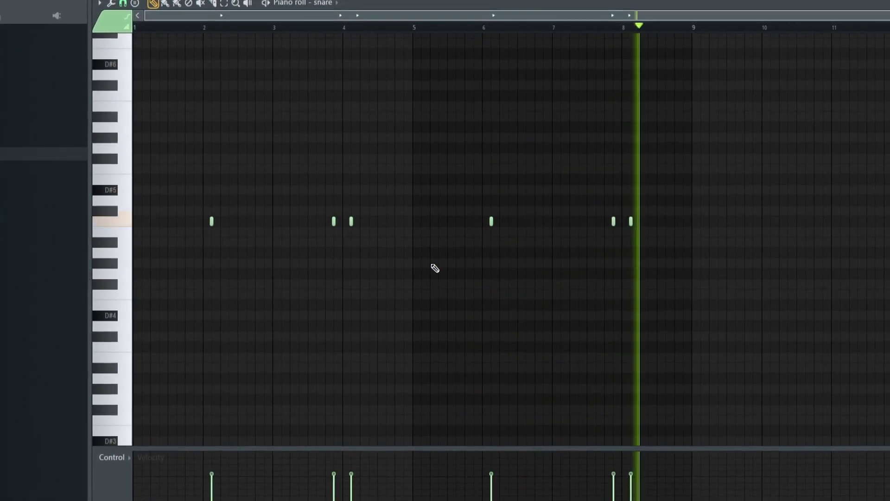
pyautogui.press('F6')
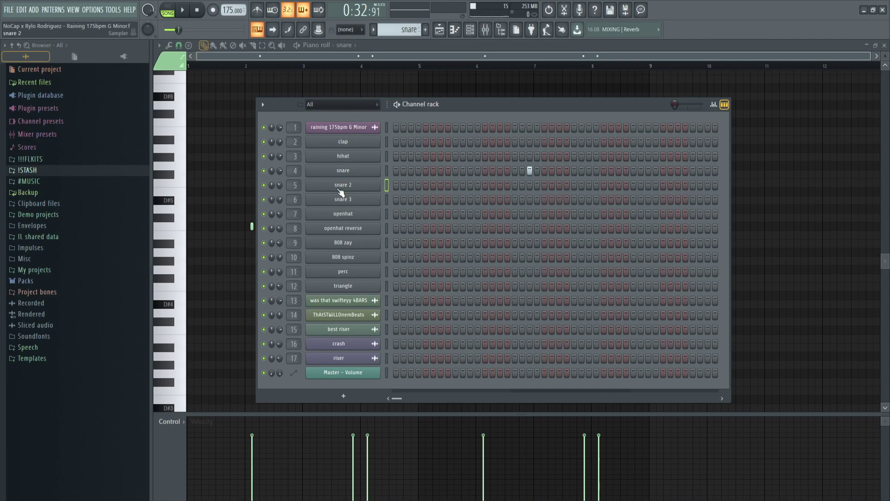
# View the snare 2 Sampler (Snare - Wheezy.wav), then close it
pyautogui.click(340, 191)
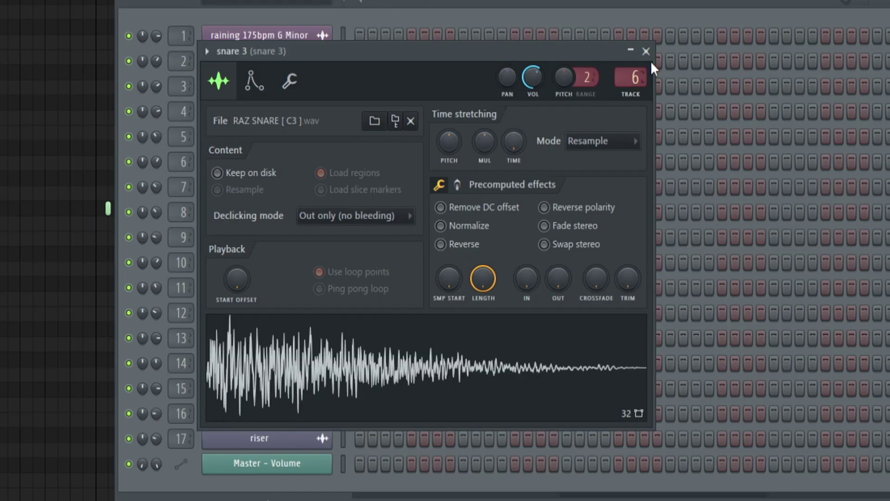
pyautogui.click(692, 50)
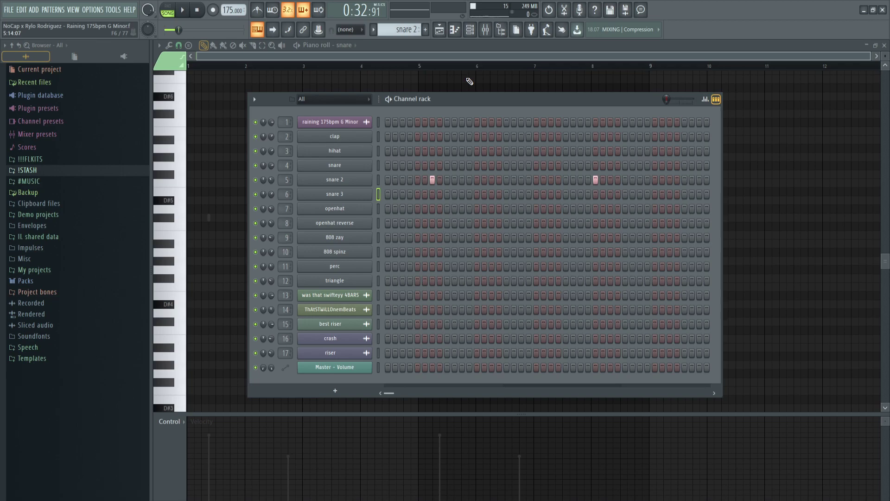
# Review the snare 2 and snare 3 notes in the piano roll, then play the Playlist
pyautogui.press('F7')
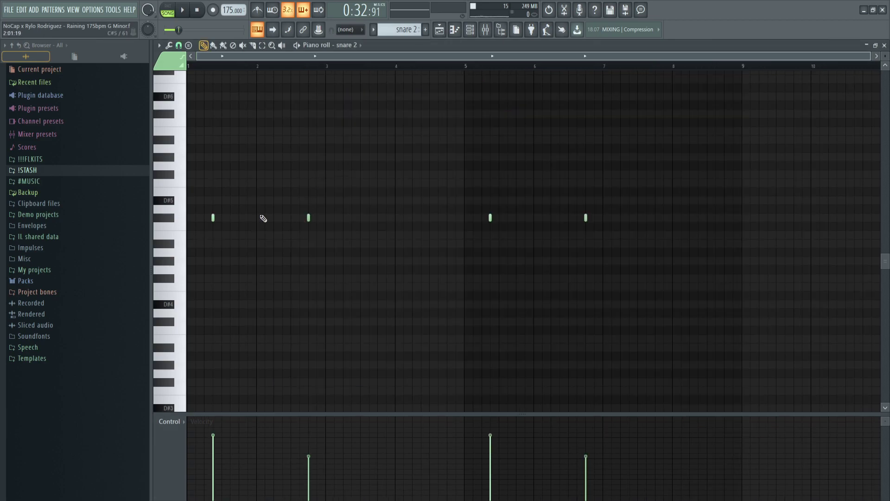
pyautogui.scroll(-1, 360, 47)
pyautogui.click(361, 45)
pyautogui.click(379, 200)
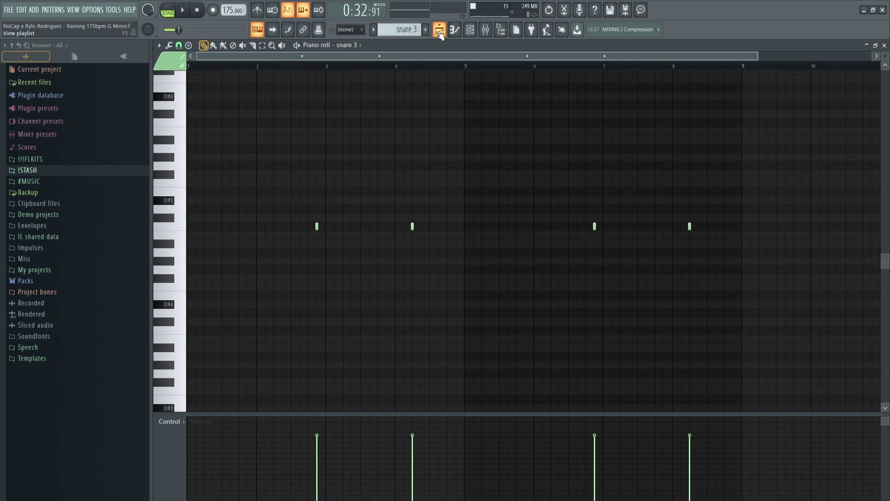
pyautogui.press('F5')
pyautogui.press('space')
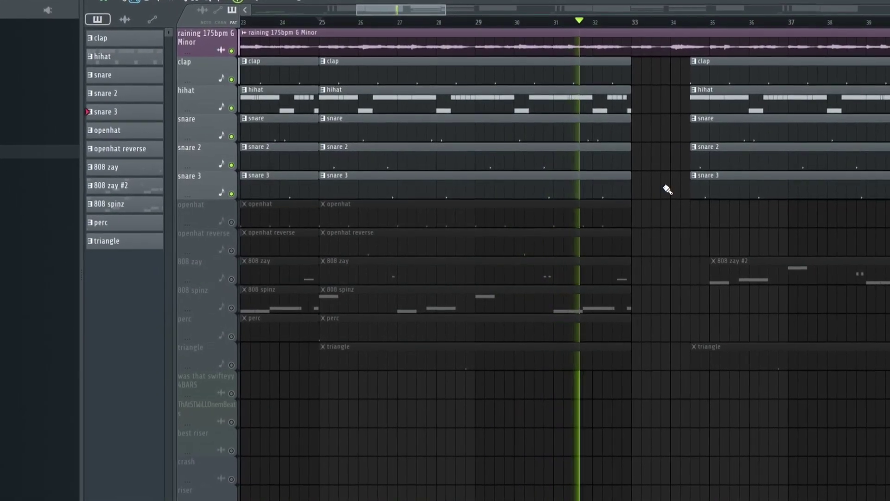
# Stop playback, unmute openhat, check its sampler settings, and zoom to bars 26–31
pyautogui.press('space')
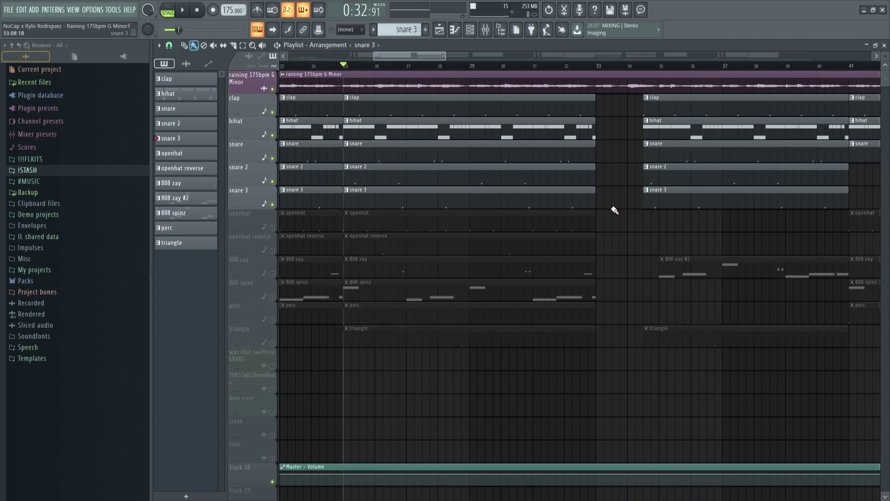
pyautogui.click(420, 218)
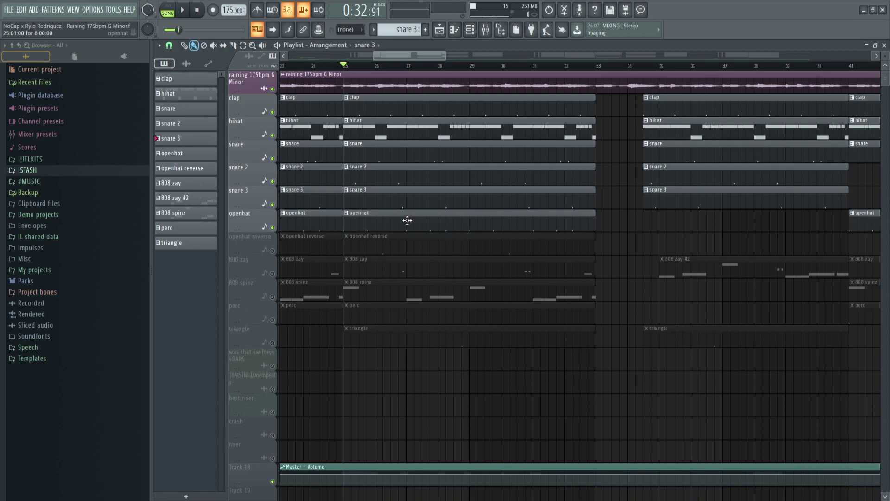
pyautogui.doubleClick(407, 220)
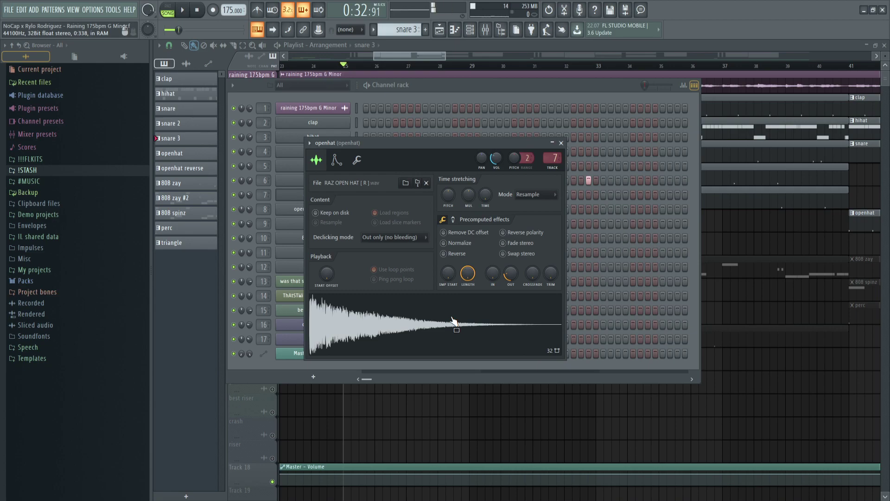
pyautogui.click(548, 242)
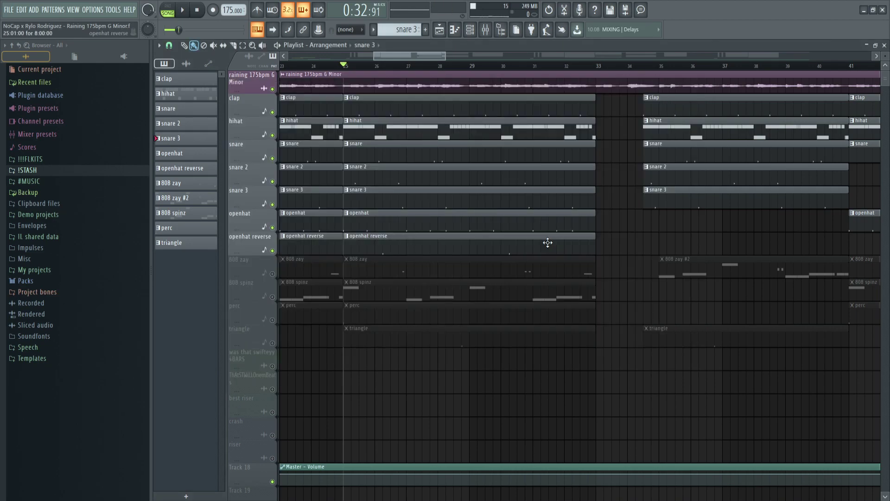
pyautogui.moveTo(551, 243)
pyautogui.mouseDown()
pyautogui.moveTo(383, 246)
pyautogui.moveTo(599, 242)
pyautogui.mouseUp()
pyautogui.scroll(-3, 411, 106)
pyautogui.doubleClick(599, 242)
pyautogui.moveTo(733, 309); pyautogui.dragTo(187, 152)
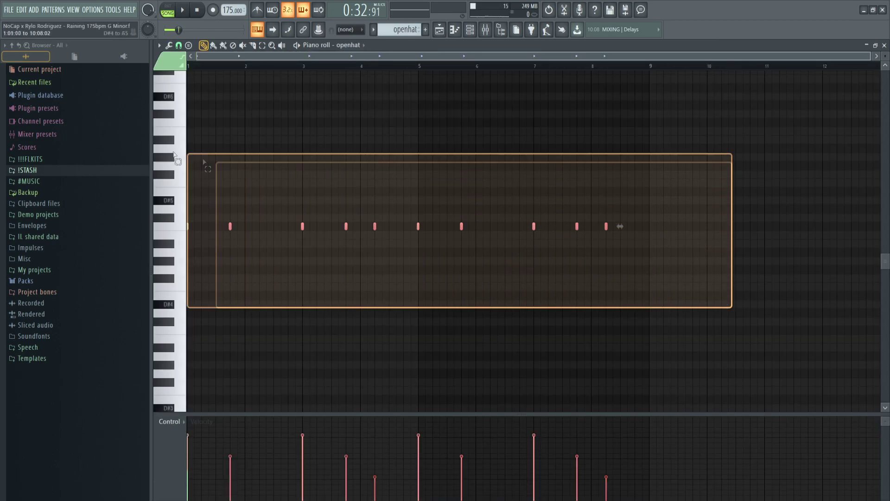
pyautogui.click(423, 236)
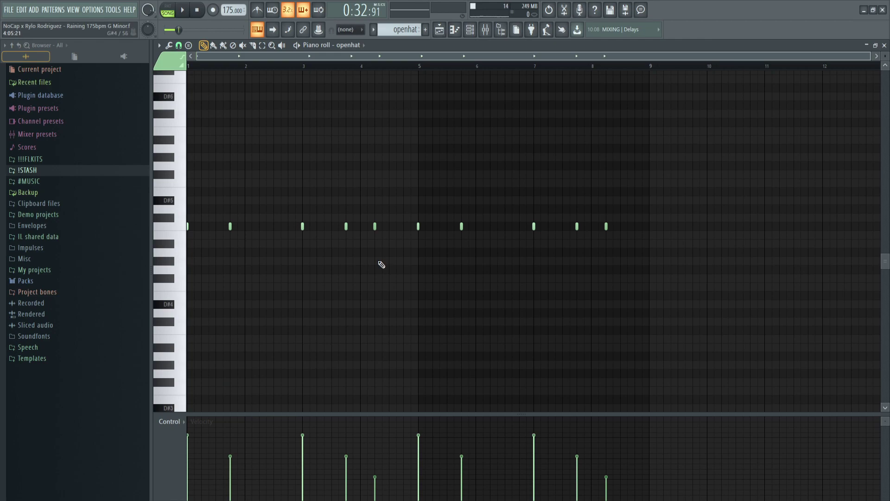
# Play the song with the open hats, then unmute 808 spinz, 808 zay and perc
pyautogui.press('F5')
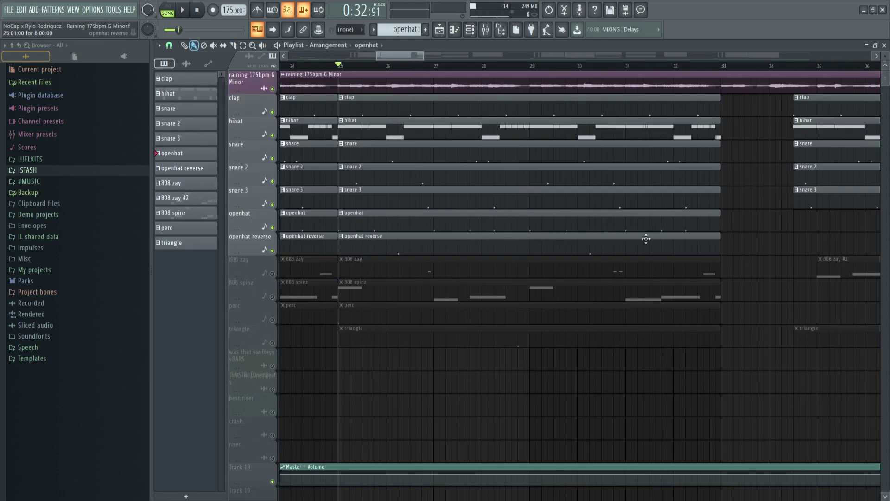
pyautogui.press('space')
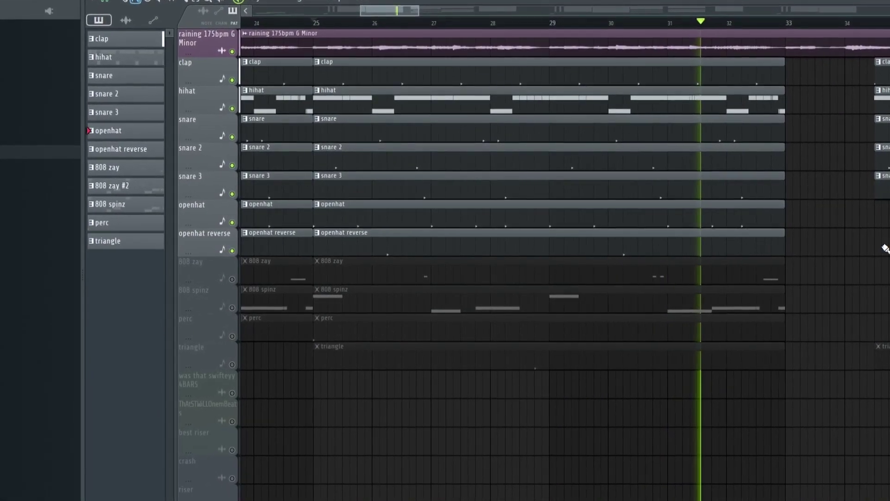
pyautogui.press('space')
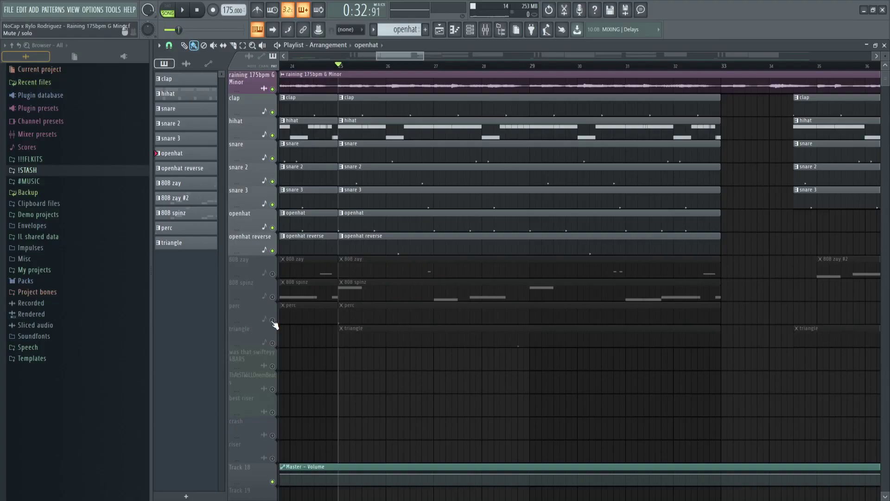
pyautogui.click(272, 297)
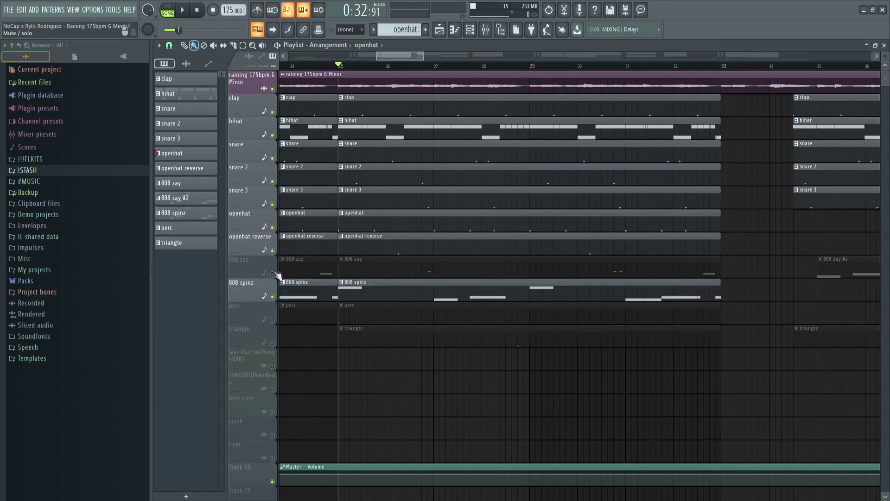
pyautogui.click(273, 274)
pyautogui.click(272, 320)
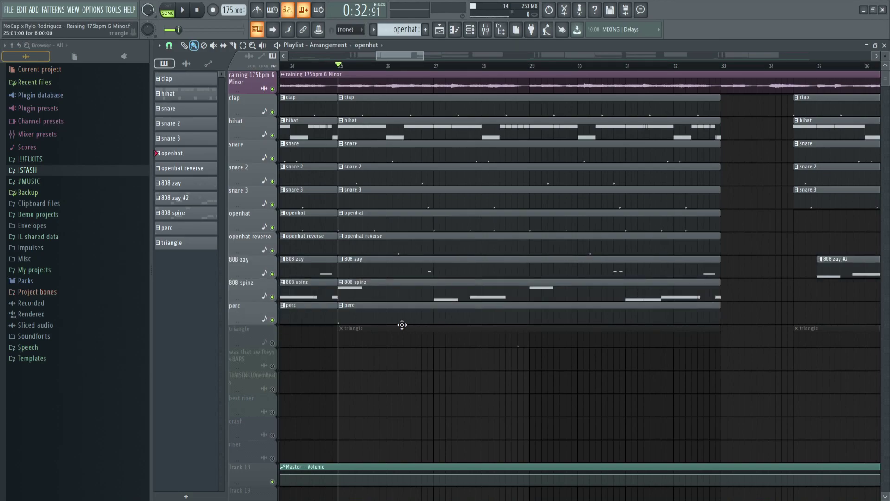
# Solo the perc track to hear it alone, then undo the solo
pyautogui.moveTo(488, 304); pyautogui.dragTo(371, 320)
pyautogui.click(344, 318)
pyautogui.keyDown('ctrl'); pyautogui.click(273, 320); pyautogui.keyUp('ctrl')
pyautogui.press('space')
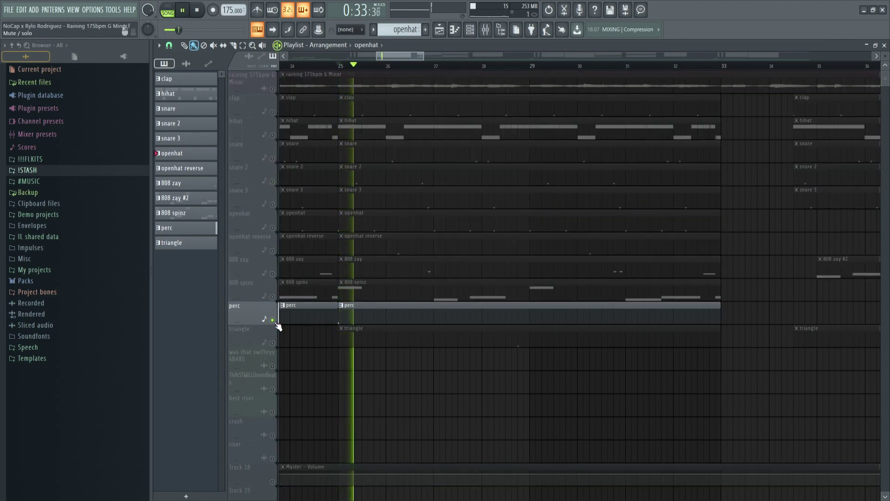
pyautogui.press('space')
pyautogui.keyDown('ctrl'); pyautogui.click(273, 320); pyautogui.keyUp('ctrl')
# Unmute the triangle track and check its clip
pyautogui.click(272, 343)
pyautogui.click(492, 346)
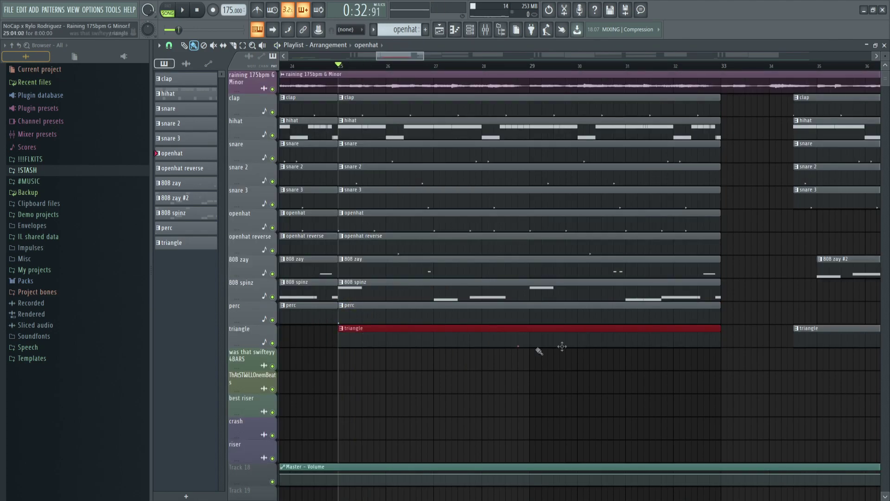
pyautogui.click(519, 344)
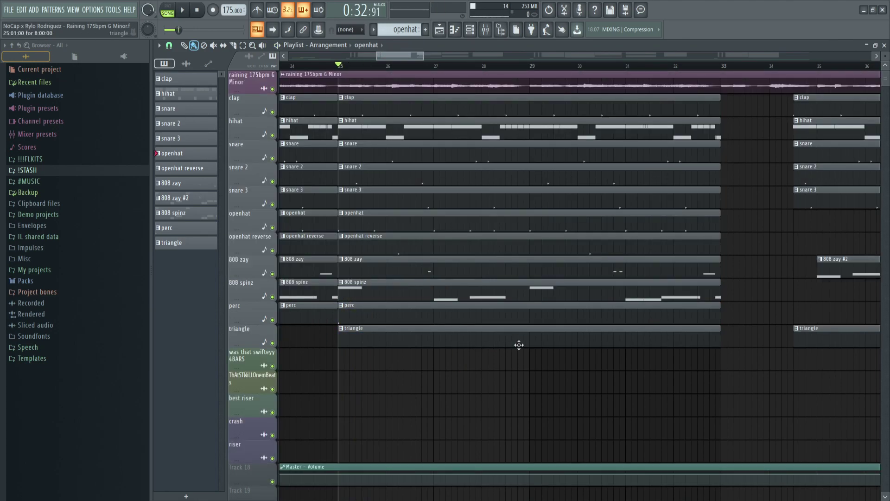
pyautogui.scroll(-2, 545, 301)
pyautogui.scroll(2, 545, 301)
pyautogui.doubleClick(509, 291)
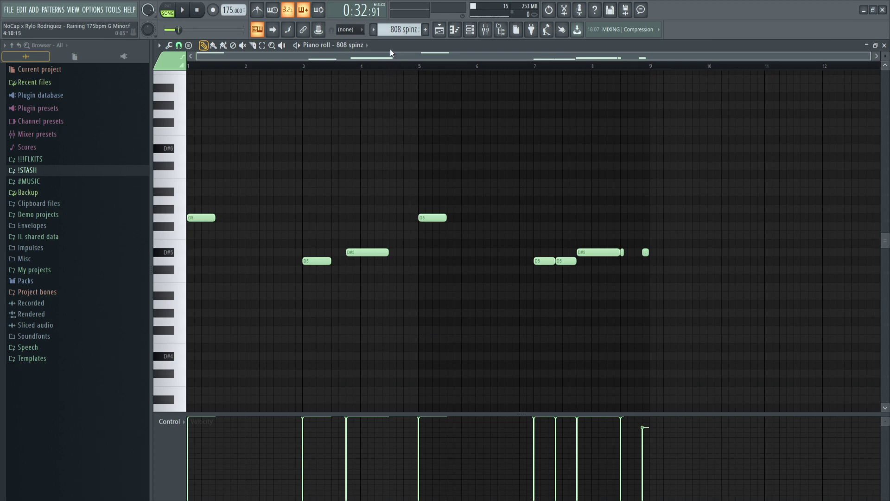
pyautogui.scroll(2, 202, 250)
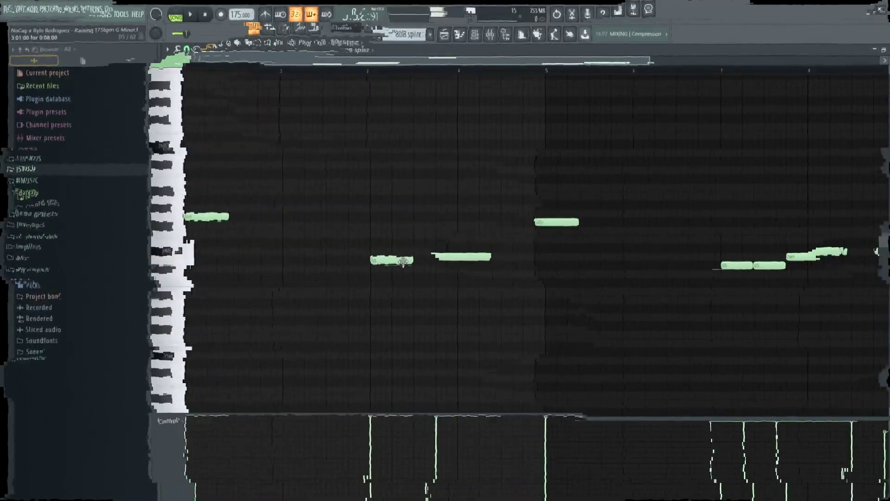
pyautogui.scroll(-2, 401, 288)
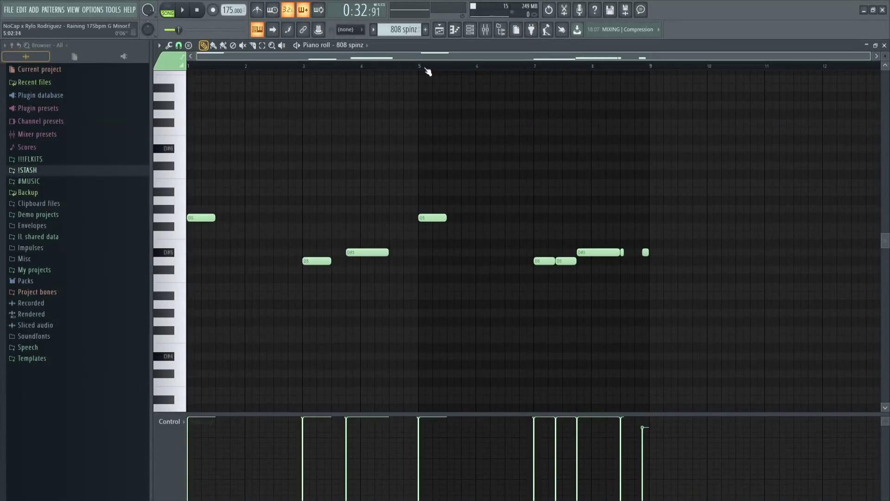
pyautogui.press('F5')
pyautogui.scroll(-4, 507, 277)
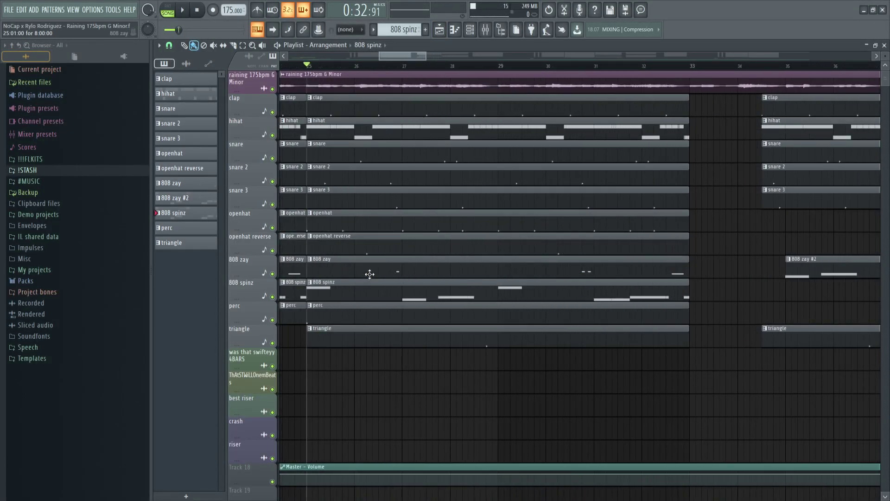
pyautogui.moveTo(370, 272); pyautogui.dragTo(616, 272)
pyautogui.moveTo(388, 288)
pyautogui.mouseDown()
pyautogui.moveTo(608, 302)
pyautogui.moveTo(636, 288)
pyautogui.moveTo(403, 282)
pyautogui.mouseUp()
pyautogui.moveTo(477, 278); pyautogui.dragTo(579, 269)
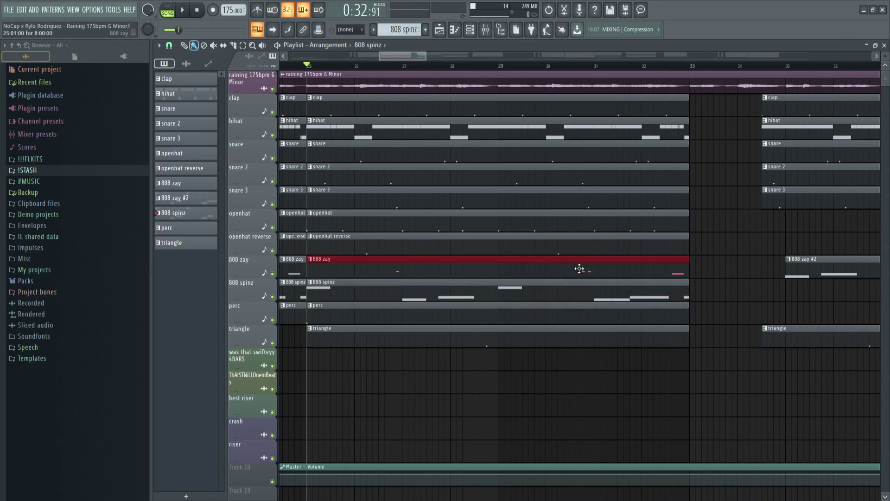
pyautogui.doubleClick(519, 269)
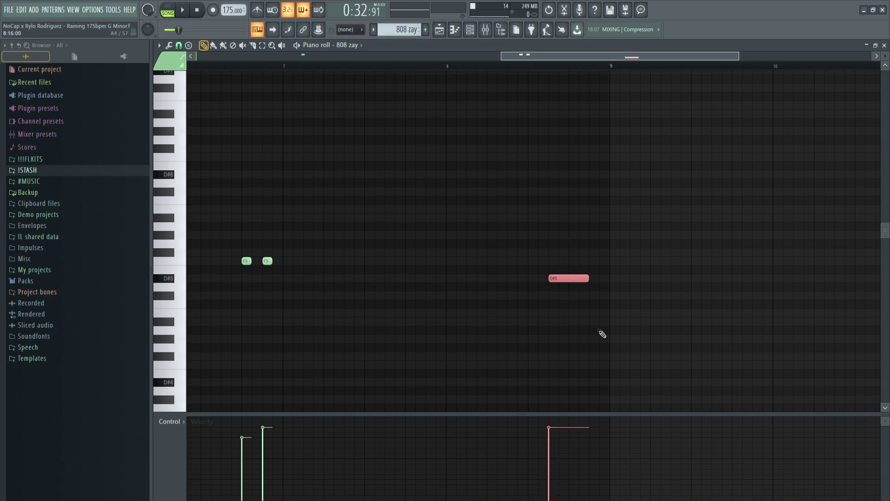
pyautogui.scroll(-3, 580, 296)
pyautogui.press('F7')
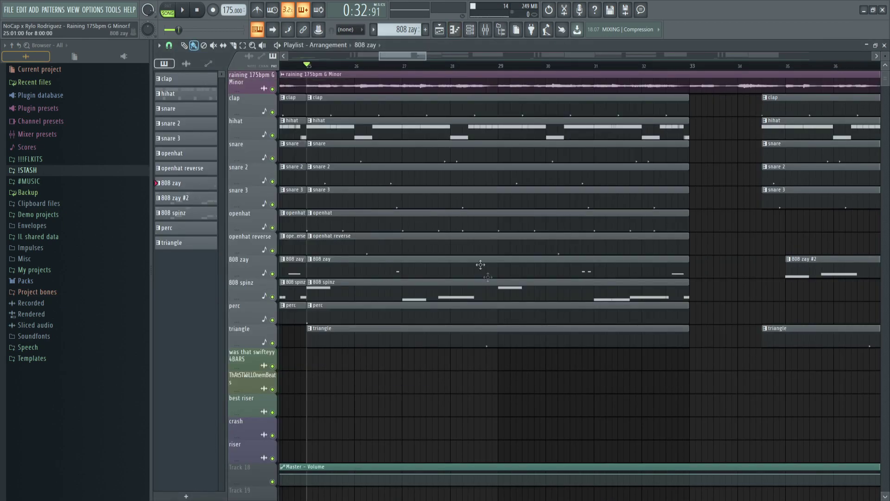
pyautogui.keyDown('ctrl'); pyautogui.click(272, 297); pyautogui.keyUp('ctrl')
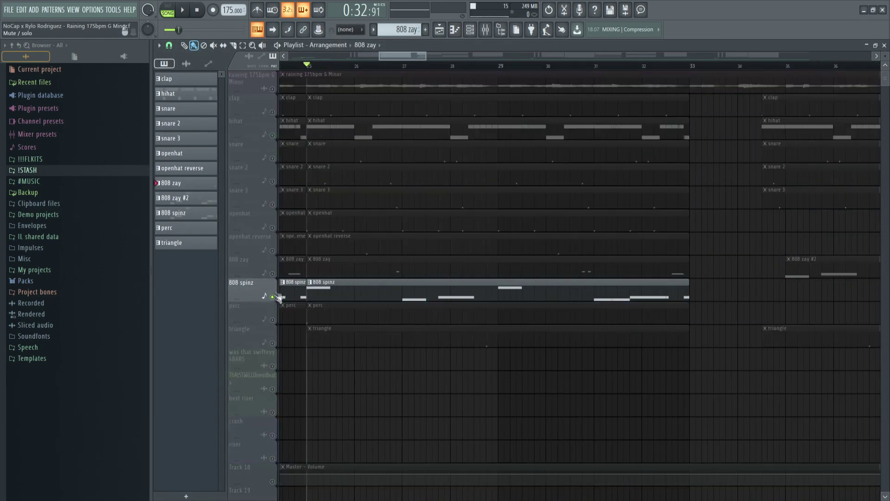
pyautogui.click(273, 274)
pyautogui.scroll(-2, 495, 217)
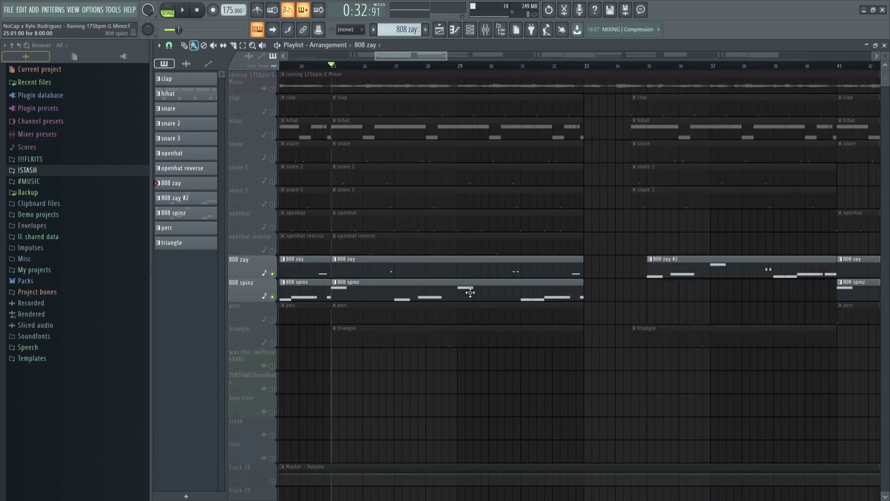
pyautogui.press('space')
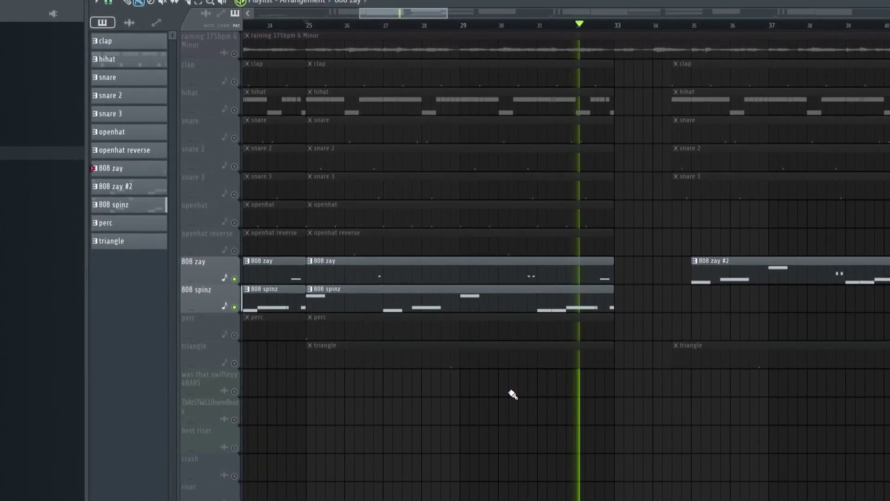
pyautogui.press('space')
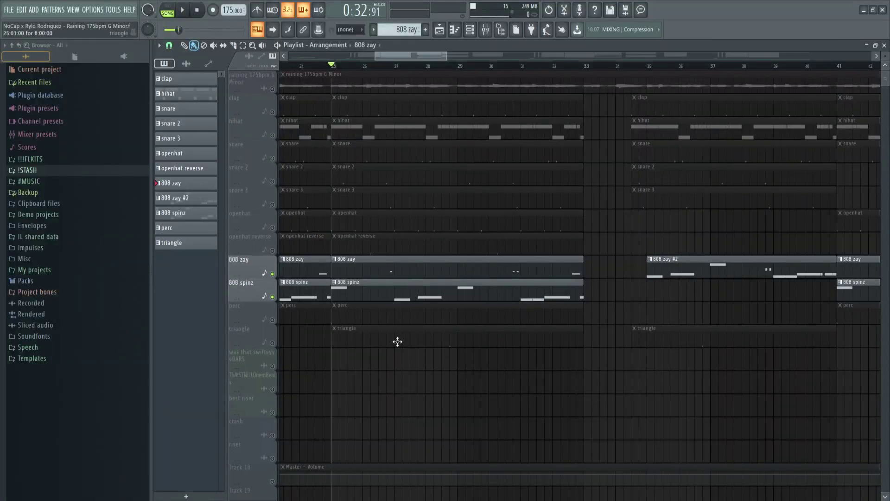
pyautogui.rightClick(274, 297)
pyautogui.rightClick(273, 297)
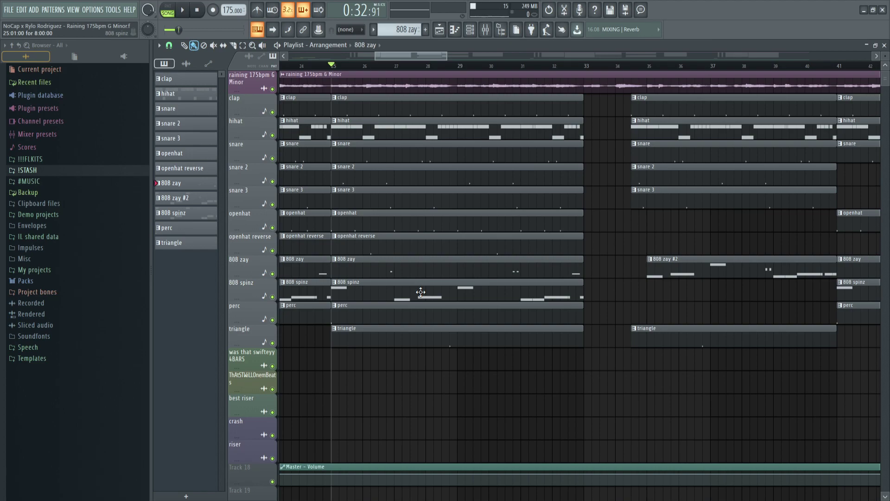
# Zoom the Playlist out to show bars 1–65, listen through the song, then stop playback
pyautogui.scroll(-5, 421, 292)
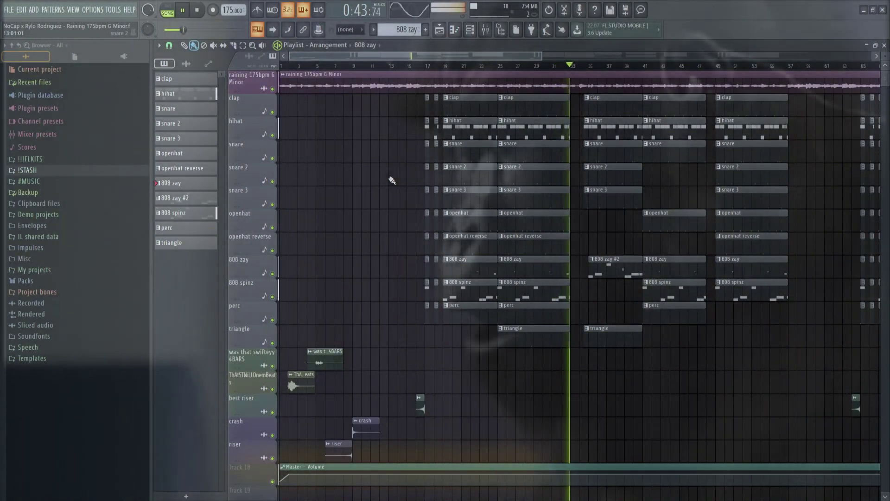
pyautogui.press('space')
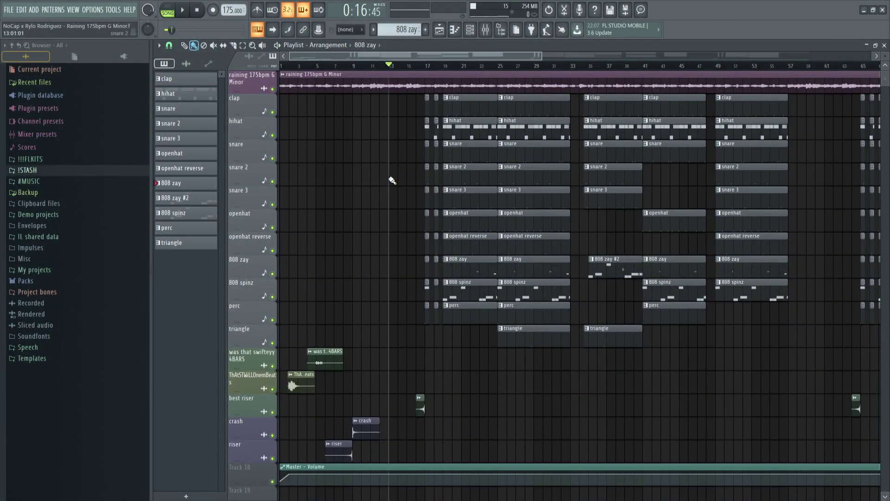